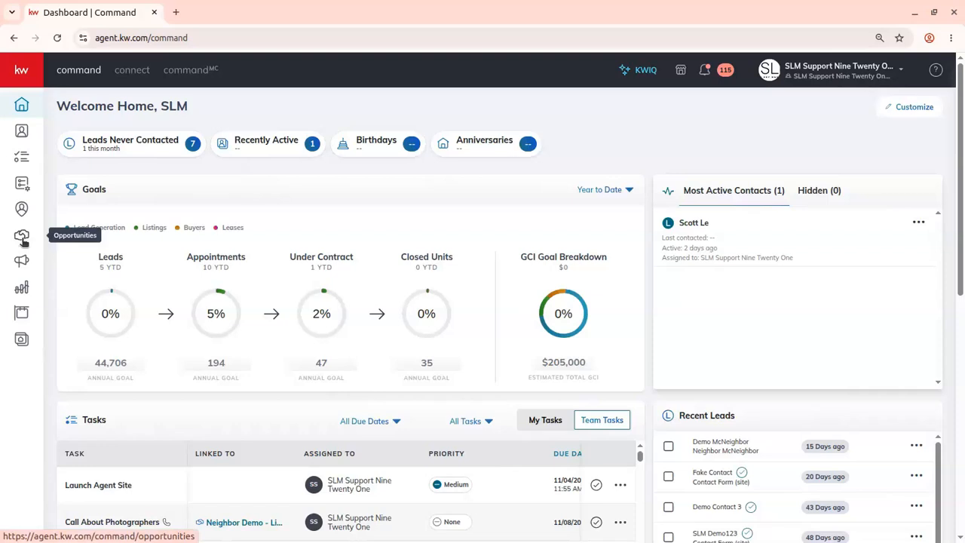
# - Open Opportunities and look through its Pipelines, Opportunities and Search views, ending on the opportunities list
pyautogui.click(21, 236)
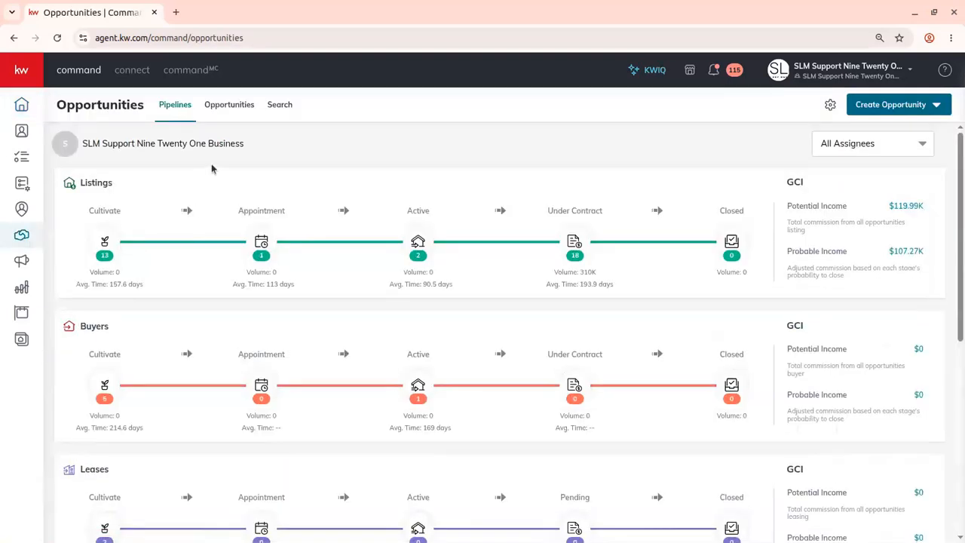
pyautogui.click(233, 114)
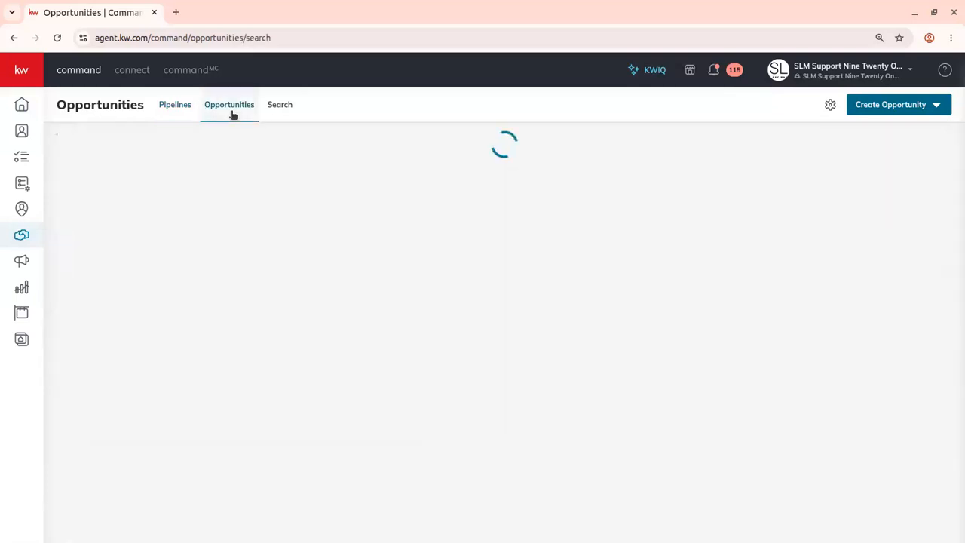
pyautogui.click(171, 111)
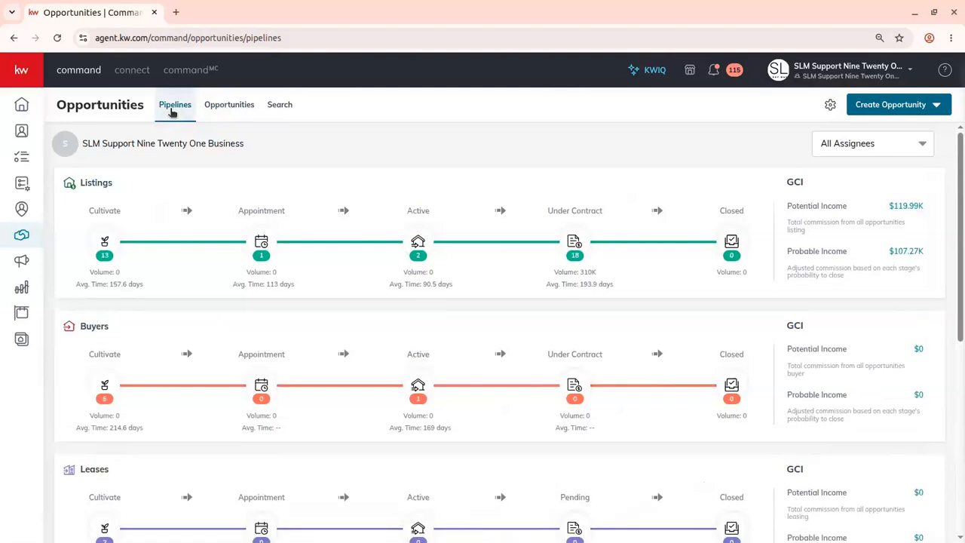
pyautogui.click(239, 105)
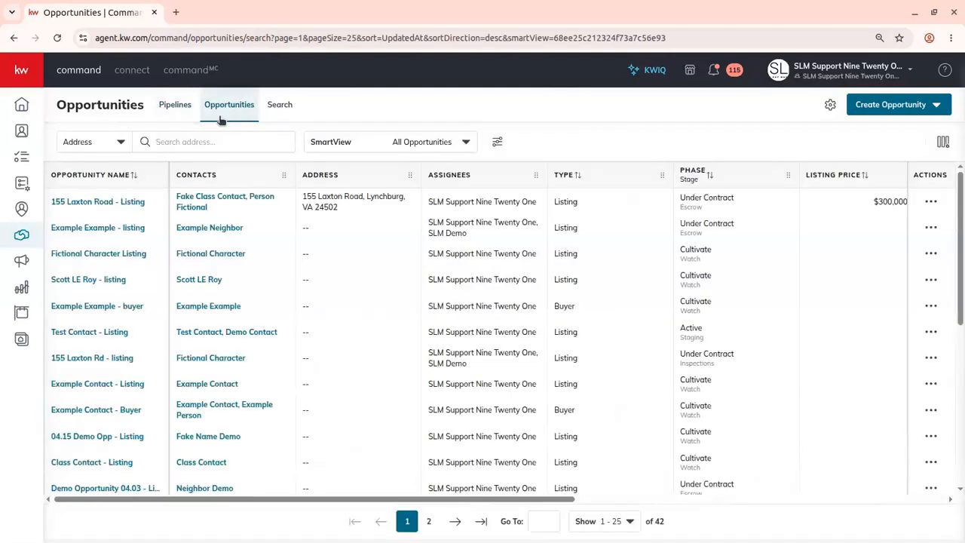
pyautogui.click(281, 110)
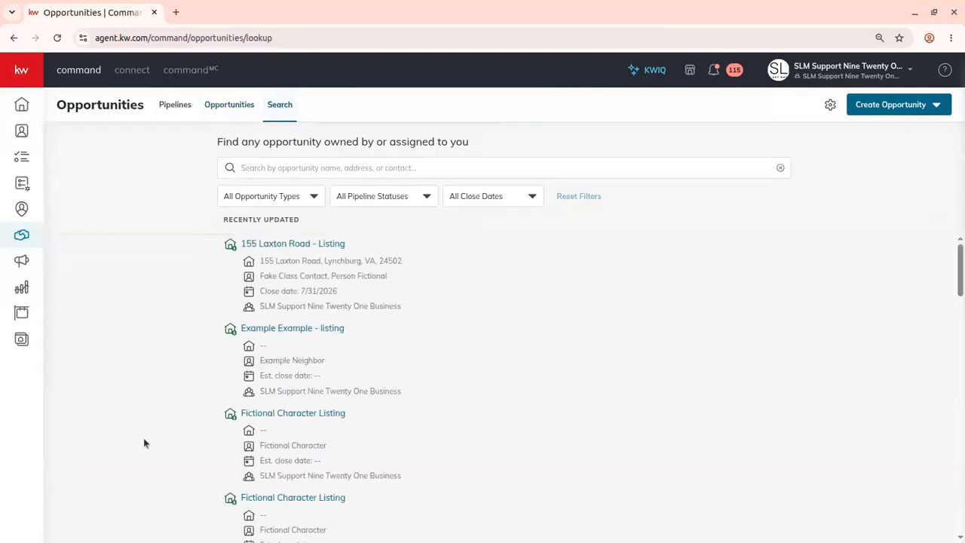
pyautogui.click(218, 111)
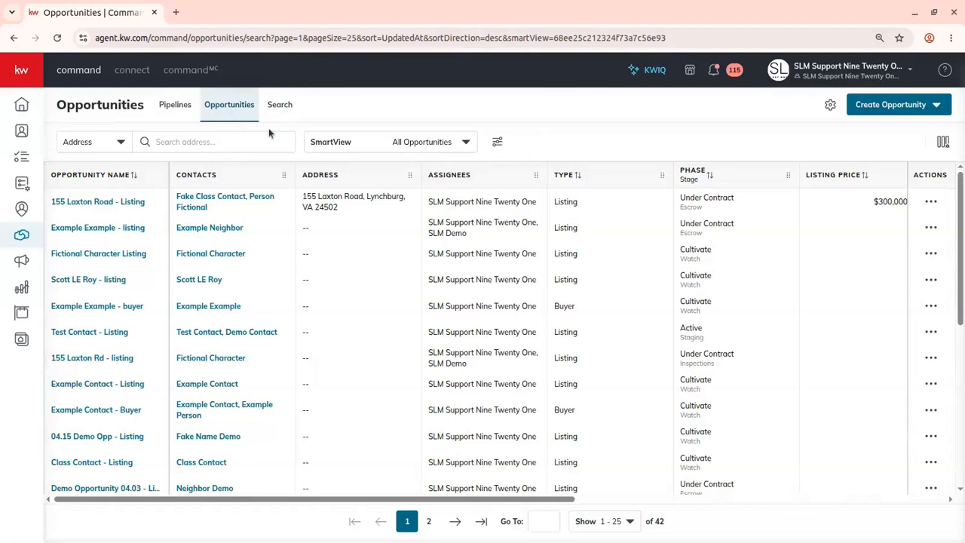
pyautogui.scroll(-5, 231, 312)
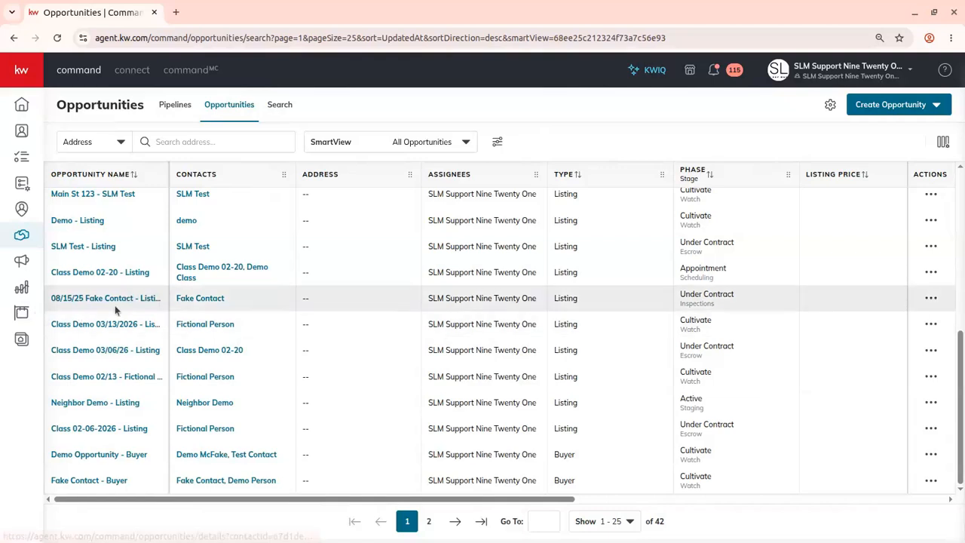
pyautogui.scroll(1, 152, 293)
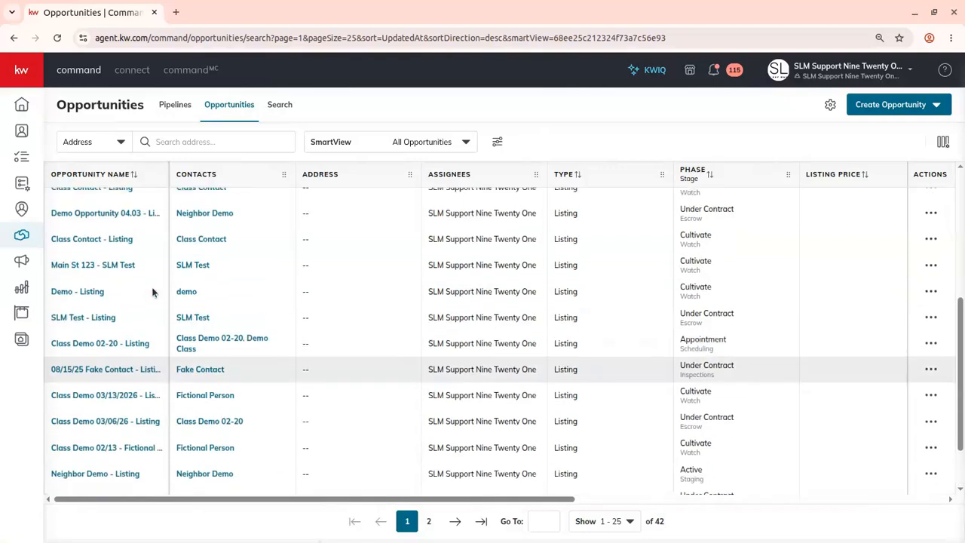
pyautogui.scroll(1, 152, 292)
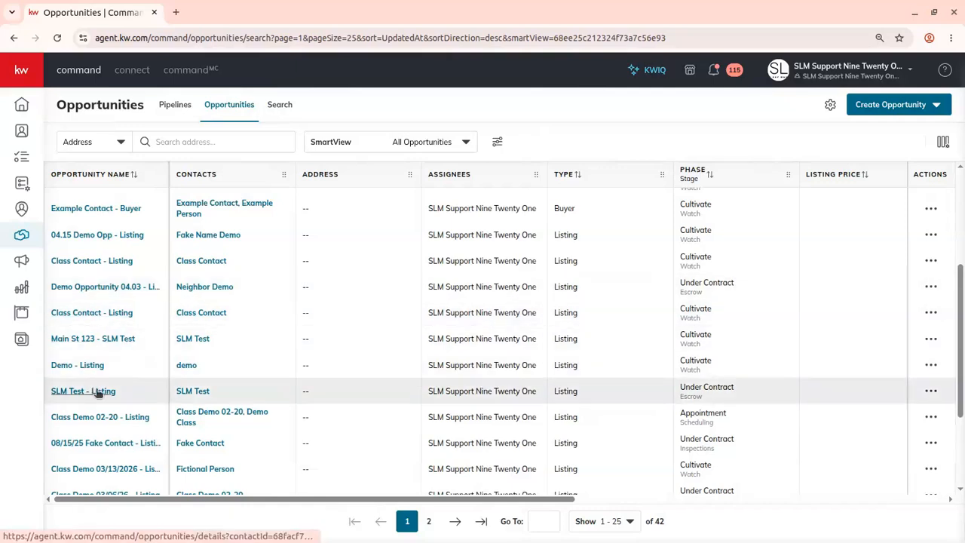
pyautogui.click(102, 417)
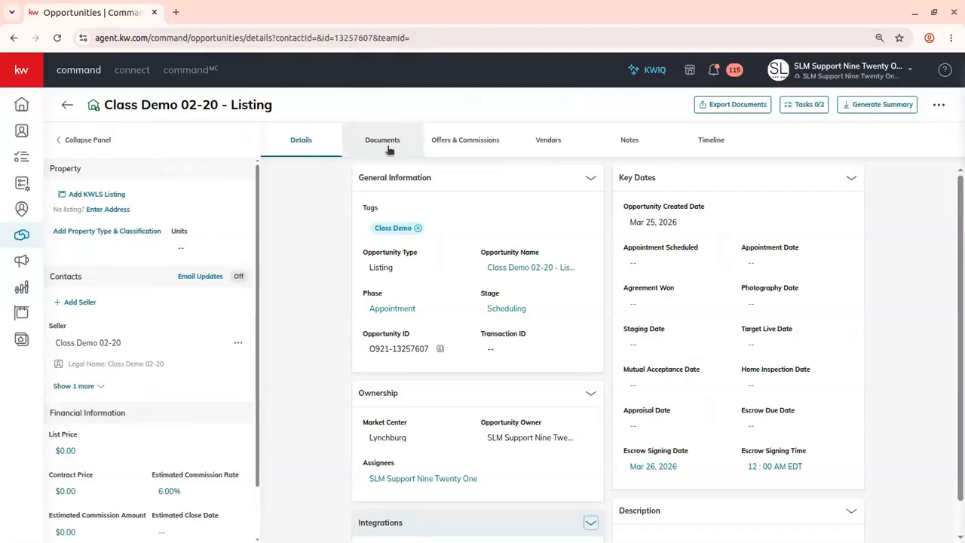
pyautogui.click(385, 143)
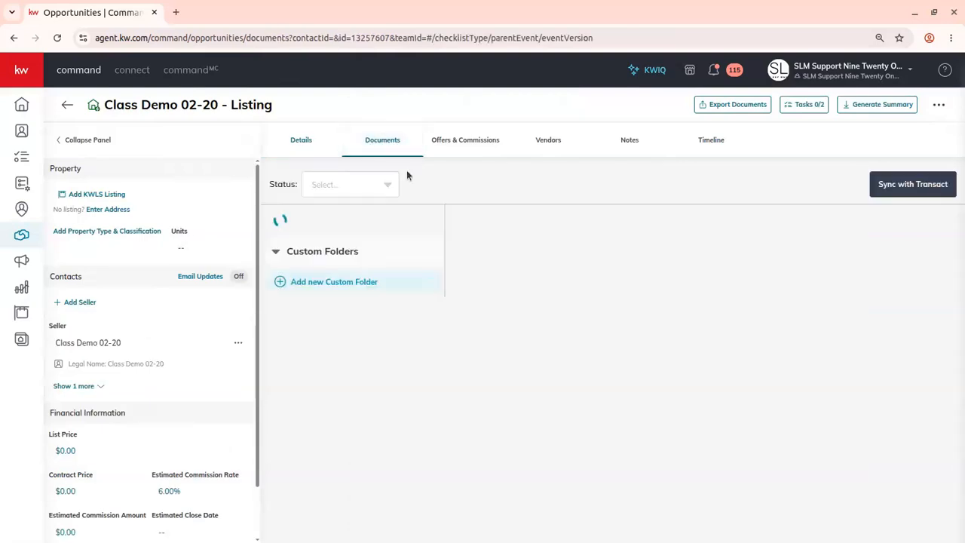
pyautogui.click(68, 108)
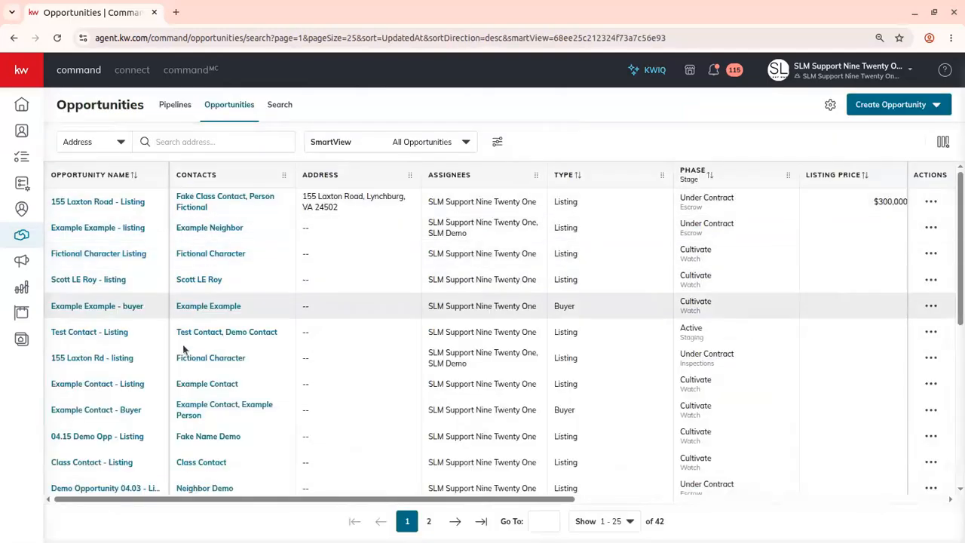
# - Open the documents of Class 02-06-2026 - Listing and upload june-training-flyer-edt.pdf as the Residential Property Disclosure
pyautogui.scroll(-5, 103, 399)
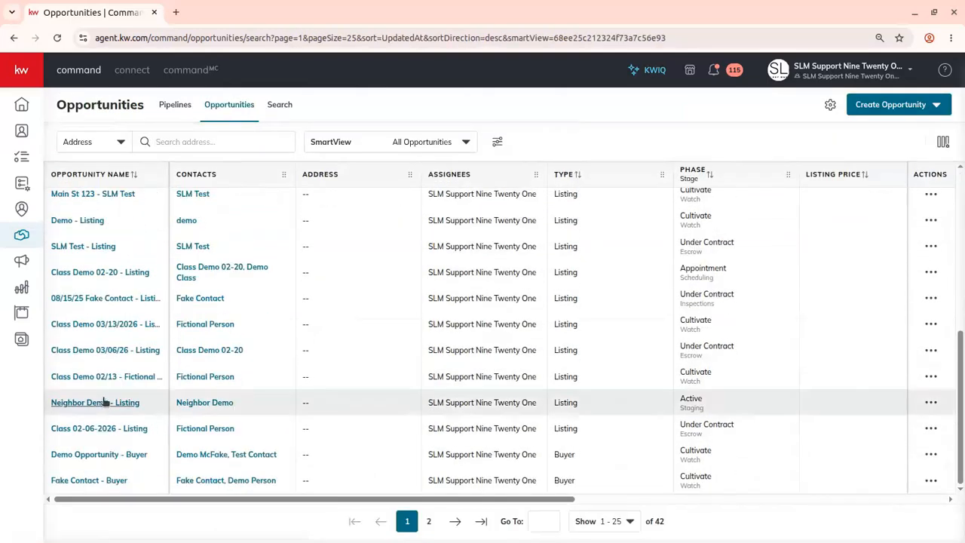
pyautogui.click(96, 428)
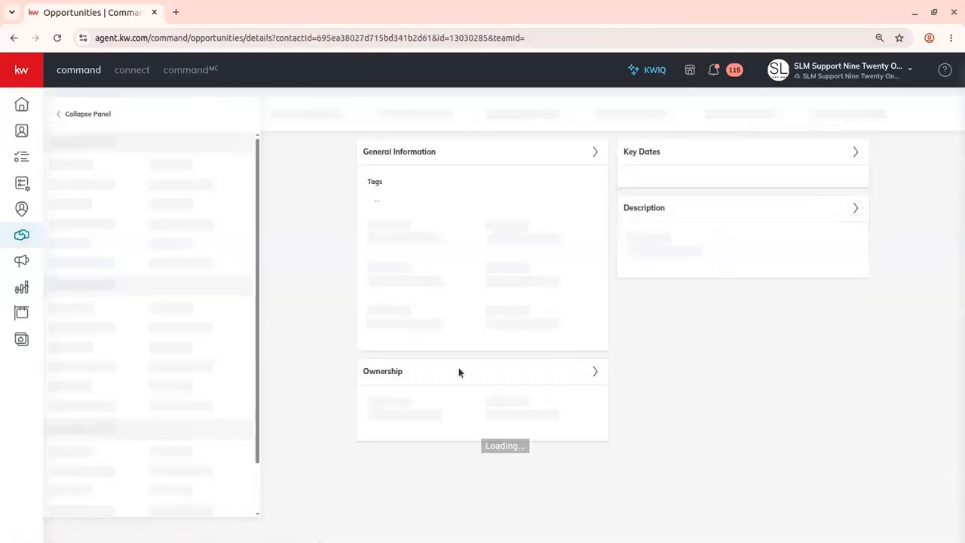
pyautogui.click(385, 141)
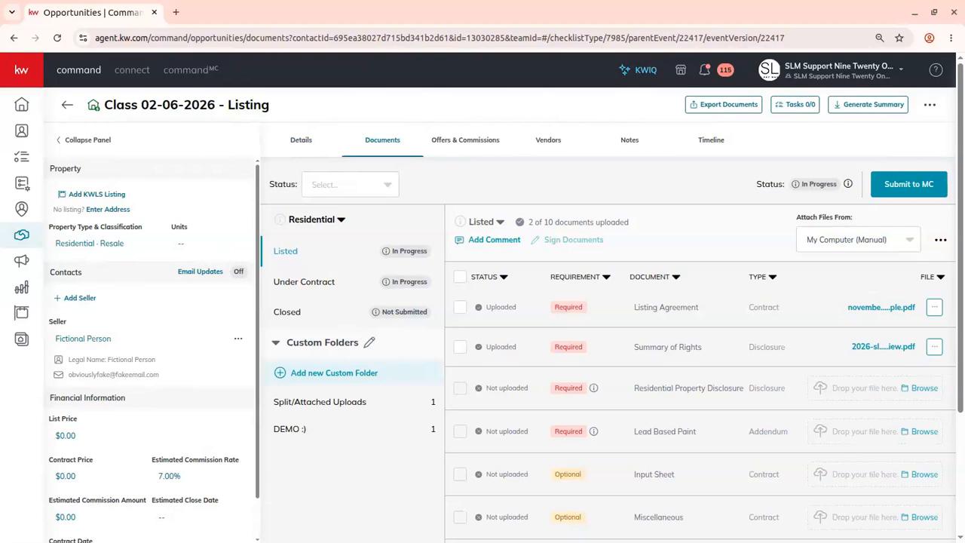
pyautogui.moveTo(226, 340); pyautogui.dragTo(881, 388)
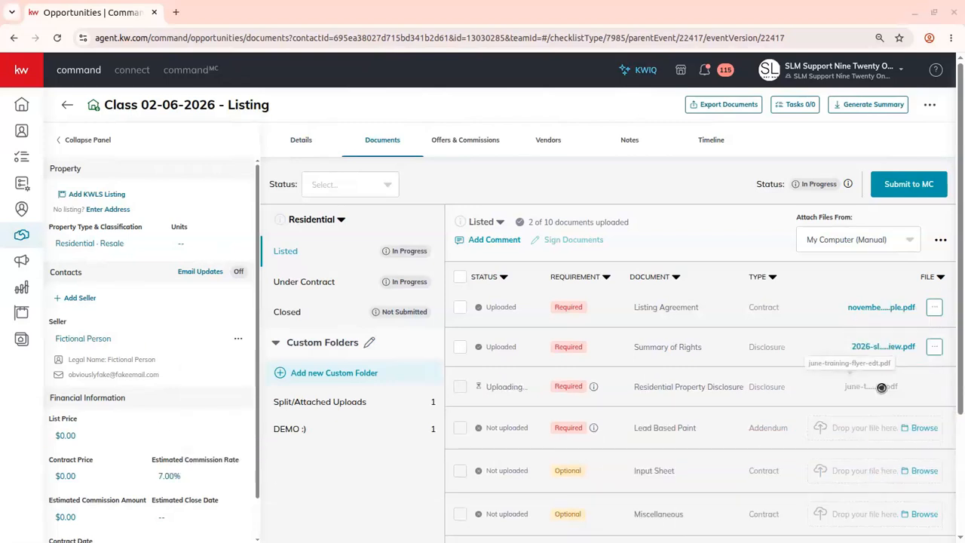
# - Select the uploaded Listing Agreement and open it for signing in Authentisign
pyautogui.click(463, 308)
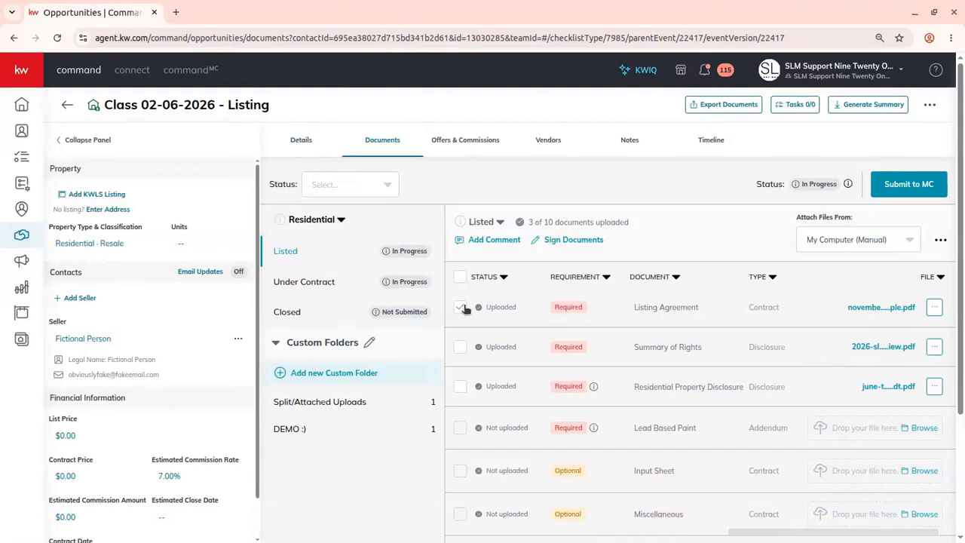
pyautogui.click(592, 242)
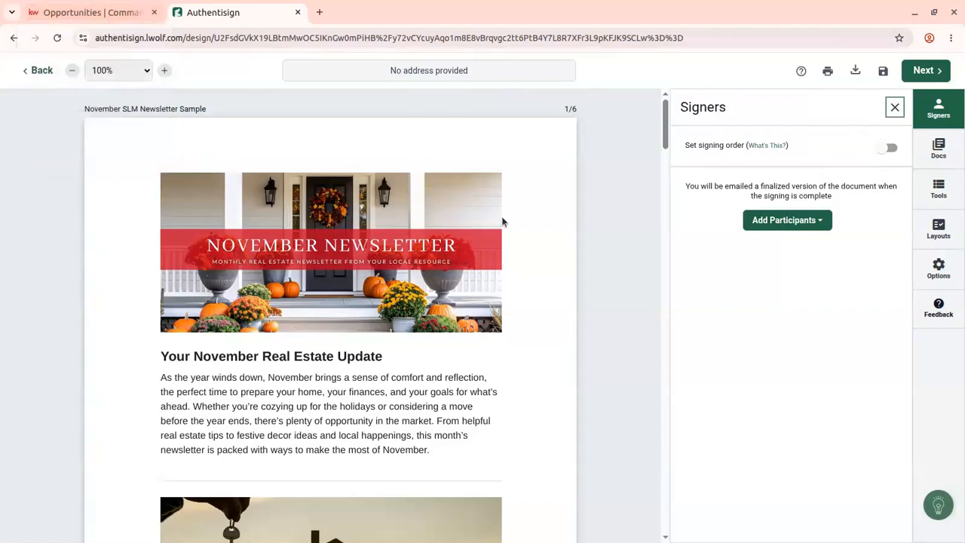
# - Mark the Summary of Rights in the listing's document checklist, and return to Authentisign to look through the document's pages
pyautogui.click(116, 19)
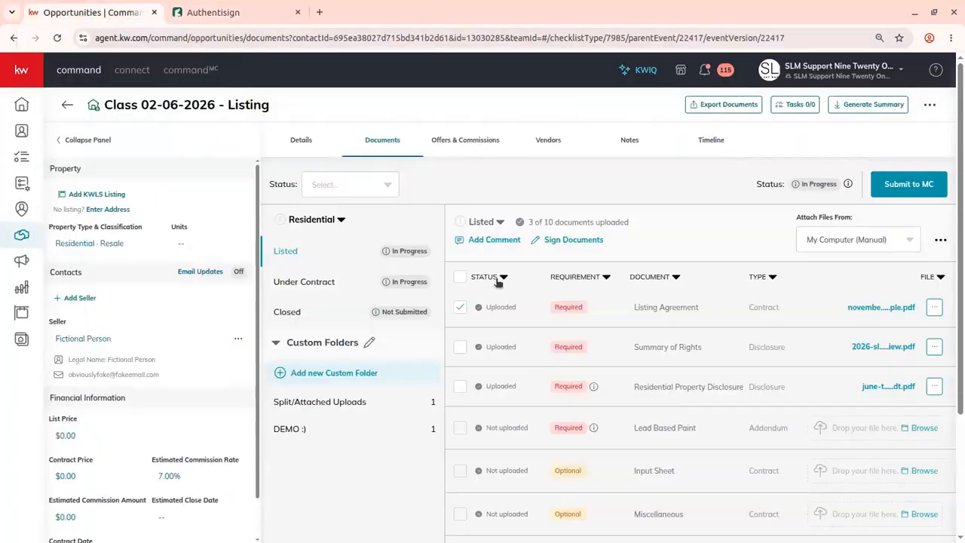
pyautogui.click(461, 347)
pyautogui.click(223, 16)
pyautogui.scroll(-4, 328, 260)
pyautogui.scroll(-6, 328, 260)
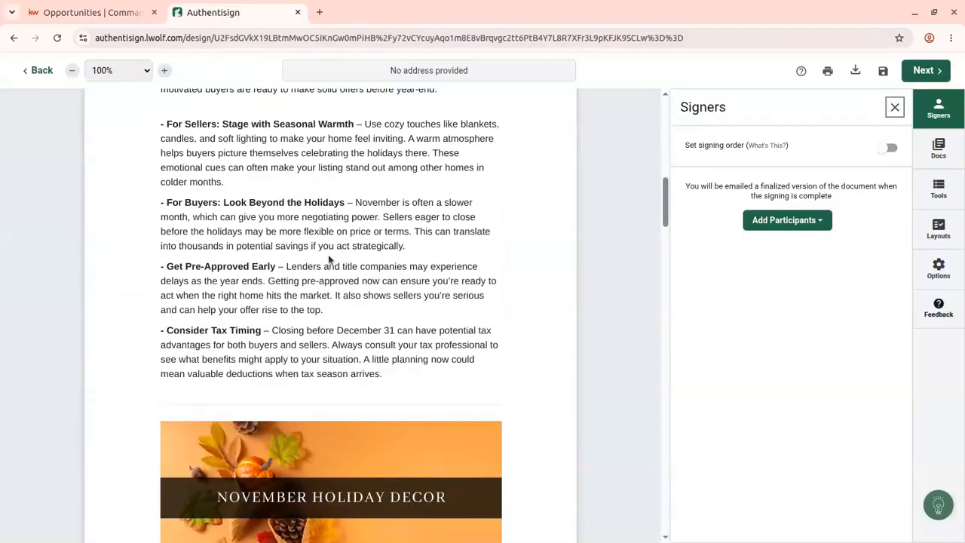
pyautogui.scroll(10, 329, 259)
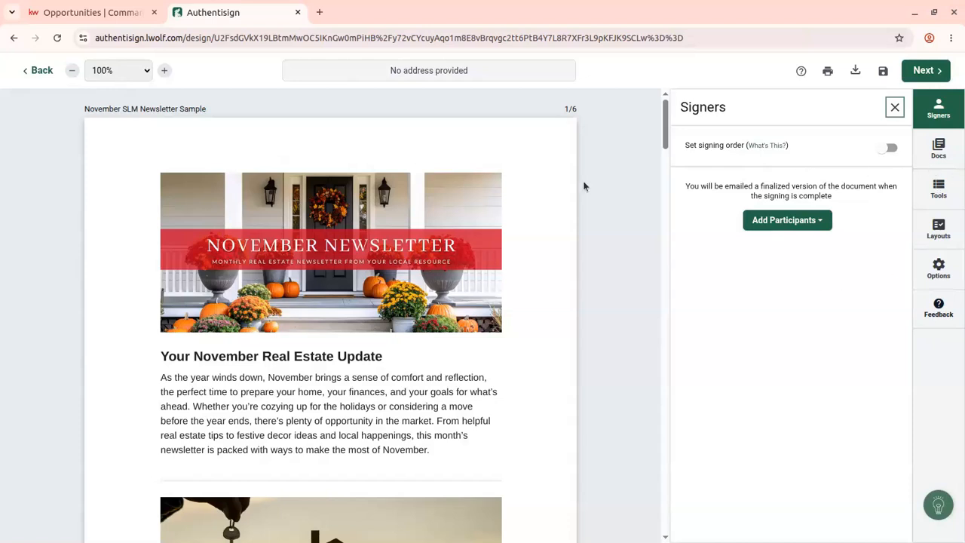
# - Place a Sign Here field for Myself in the blank area at the end of the newsletter document
pyautogui.click(945, 195)
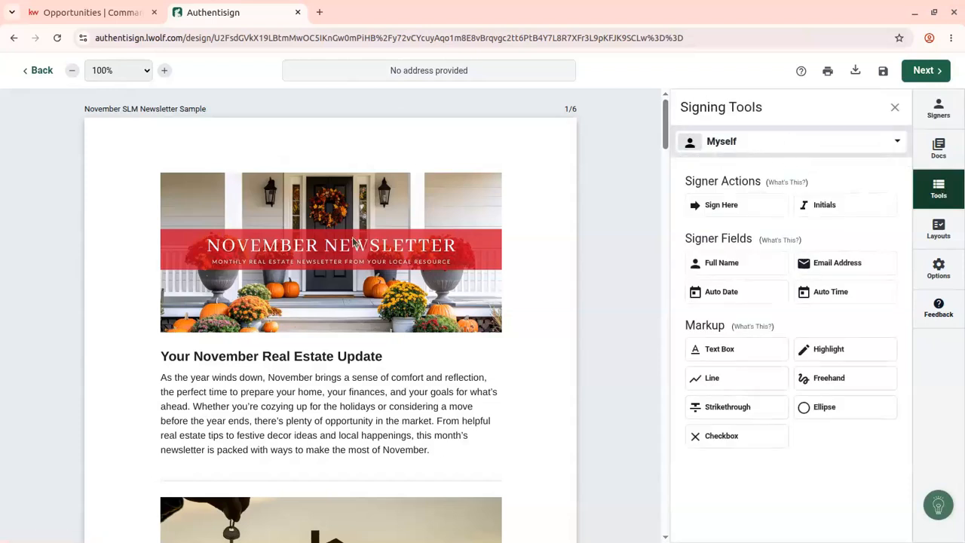
pyautogui.scroll(-15, 225, 225)
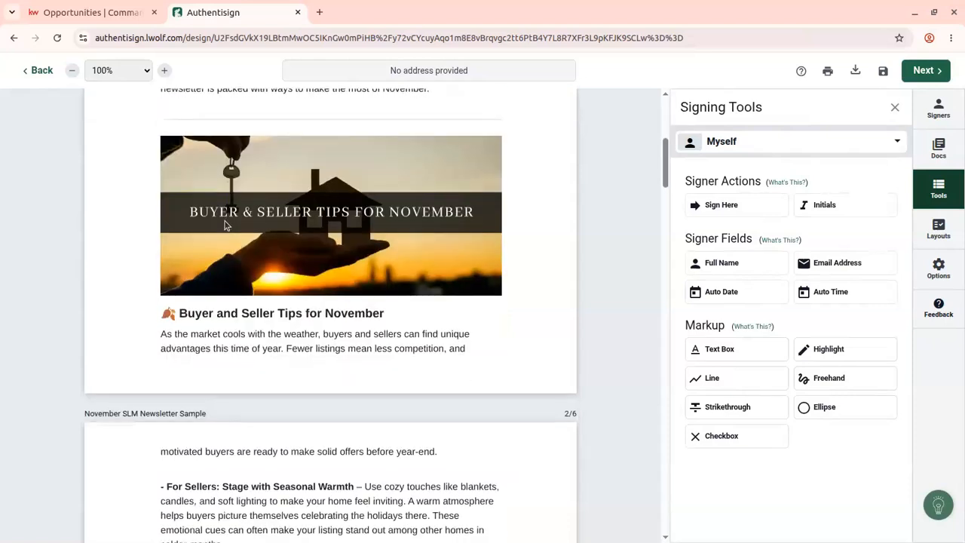
pyautogui.scroll(-20, 224, 225)
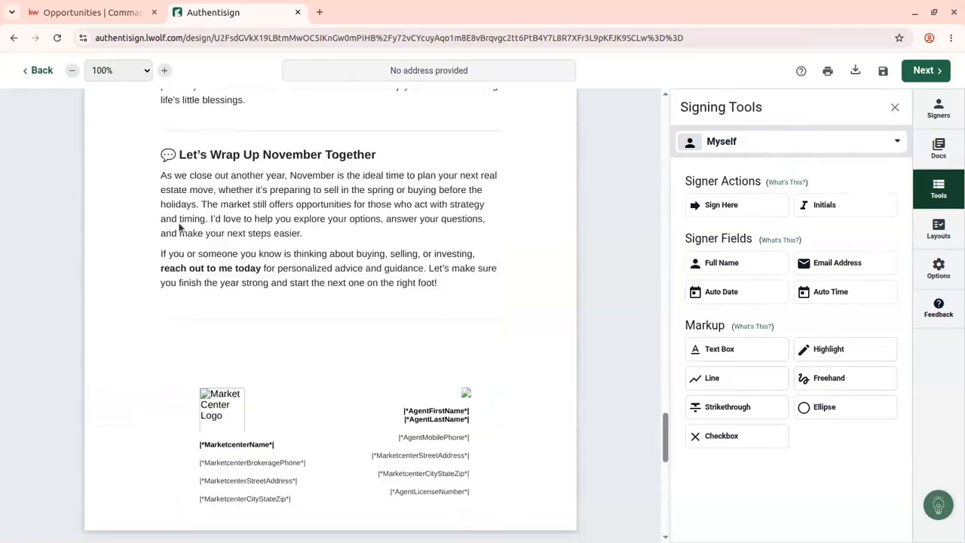
pyautogui.scroll(3, 190, 224)
pyautogui.scroll(-2, 192, 225)
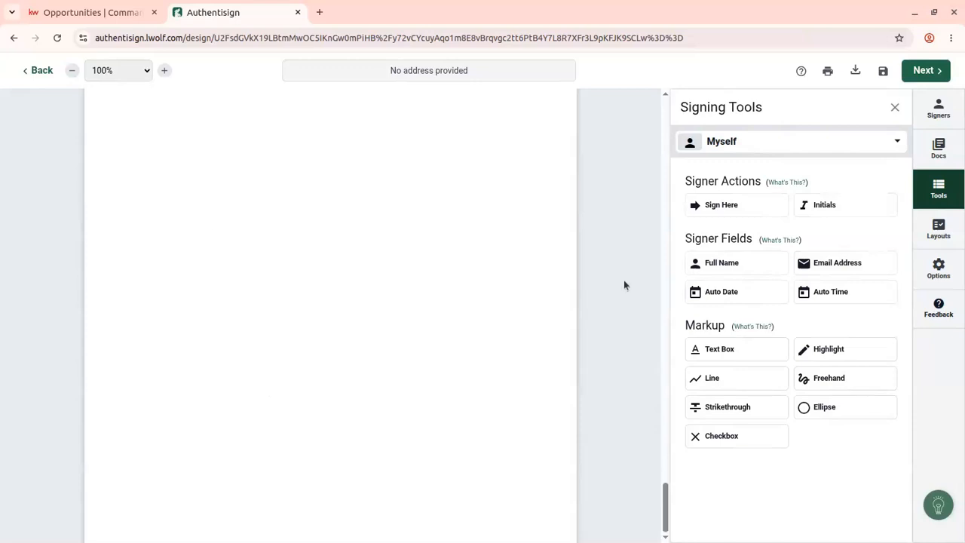
pyautogui.click(741, 205)
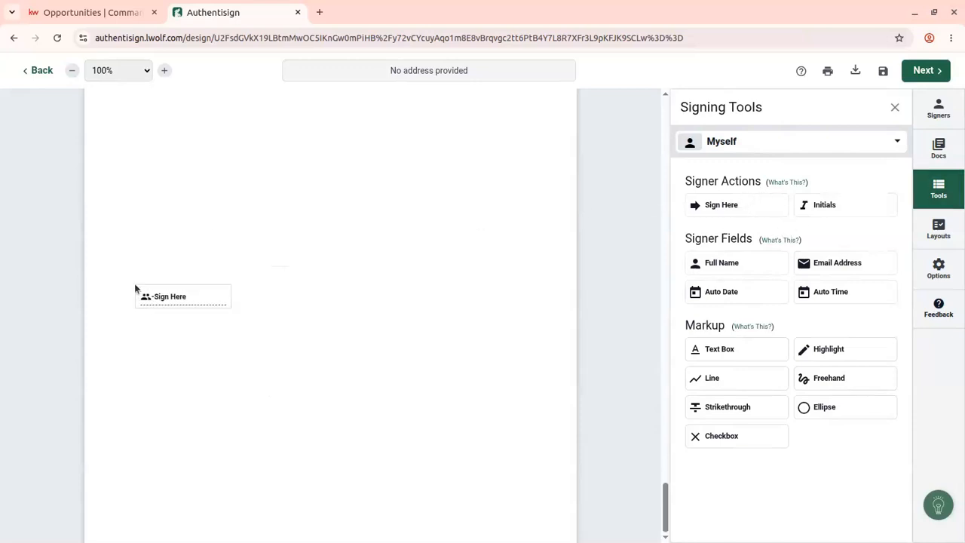
pyautogui.click(135, 285)
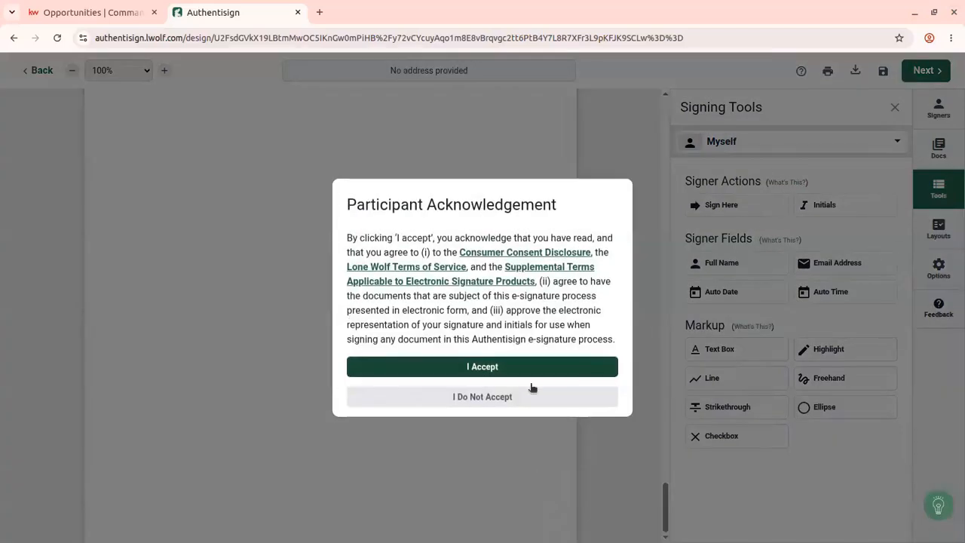
# - Accept the participant acknowledgement and set the signature using the Rouge Script font
pyautogui.click(464, 367)
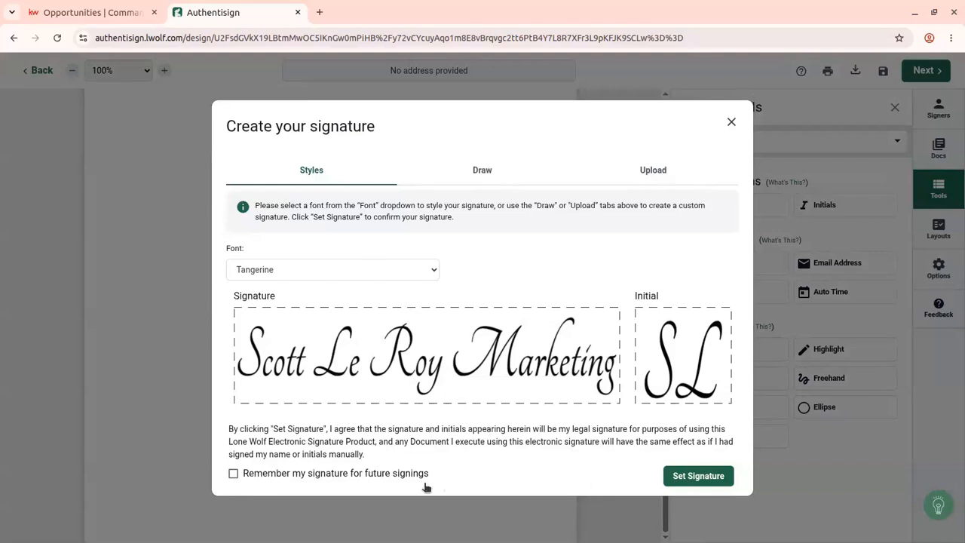
pyautogui.click(475, 176)
pyautogui.click(658, 189)
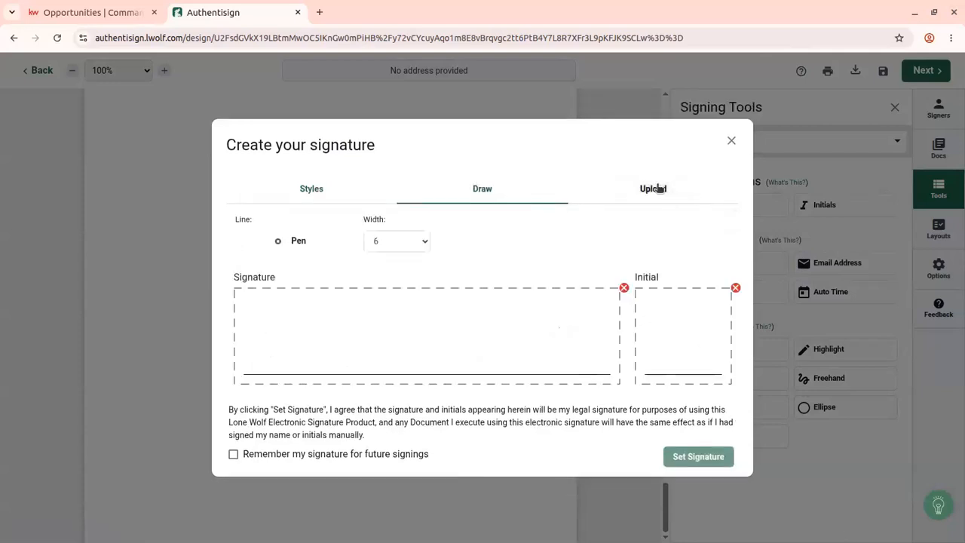
pyautogui.click(295, 195)
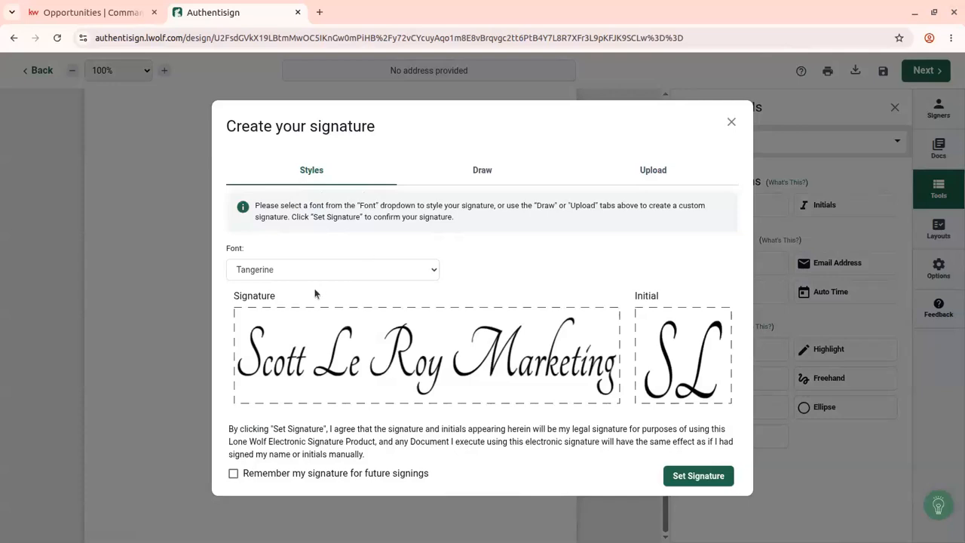
pyautogui.click(332, 271)
pyautogui.click(324, 368)
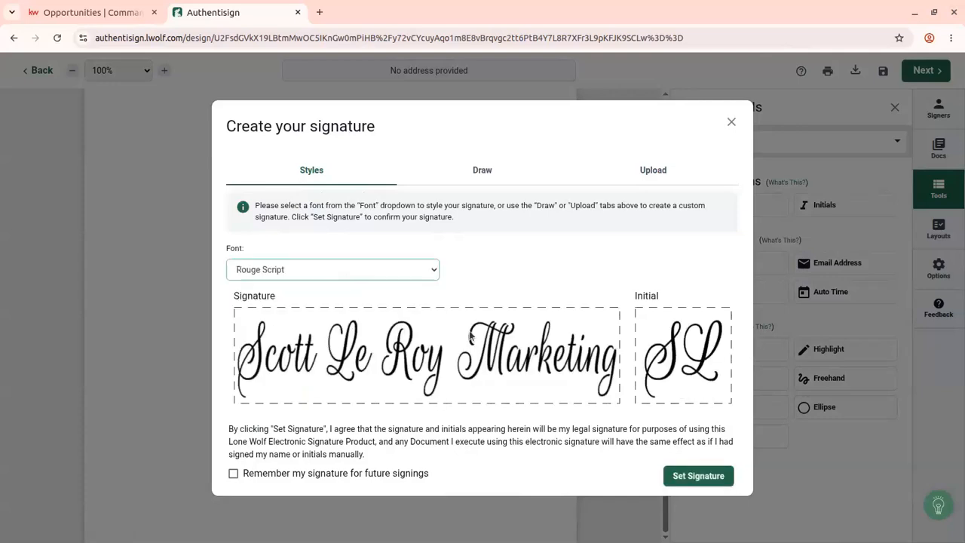
pyautogui.click(687, 473)
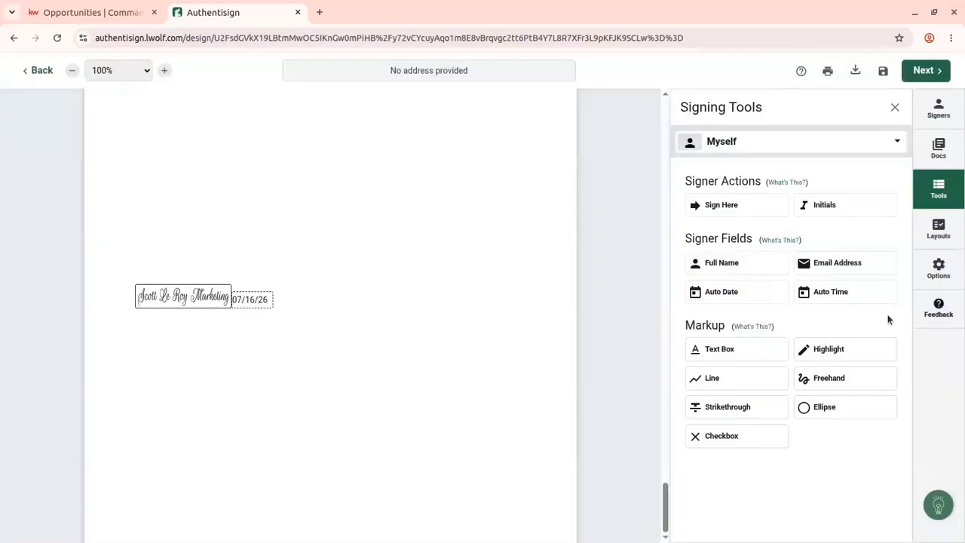
# - Add an Initials field beside the signature and date, and complete the signing without a remote signer or reviewer
pyautogui.moveTo(823, 207); pyautogui.dragTo(401, 286)
pyautogui.click(908, 71)
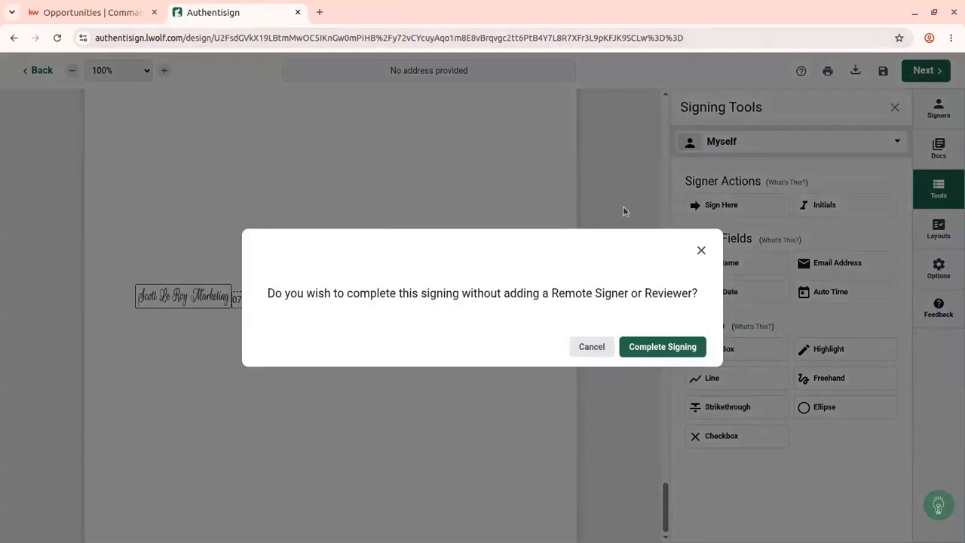
pyautogui.click(680, 351)
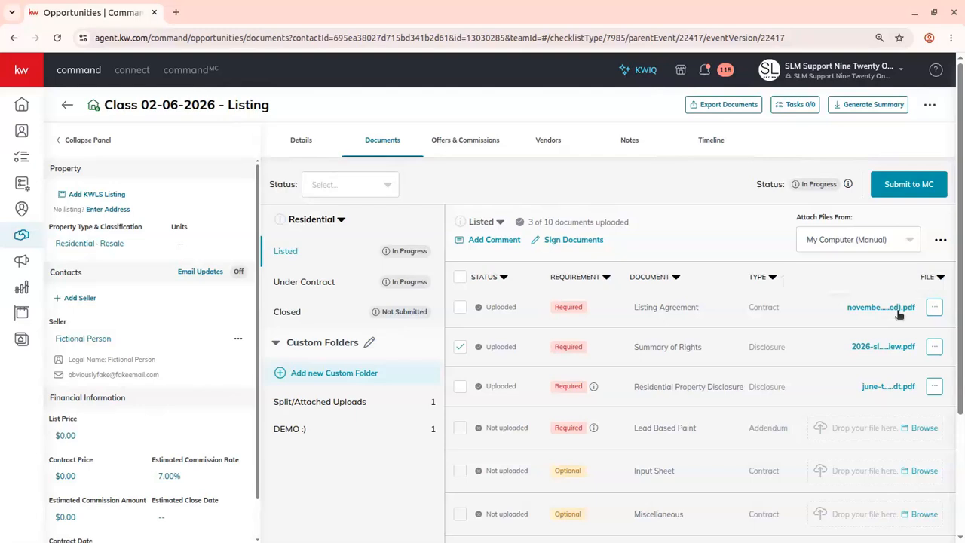
# - Review the signed Listing Agreement file through to its signature and initials on the last page, and close the viewer
pyautogui.click(897, 309)
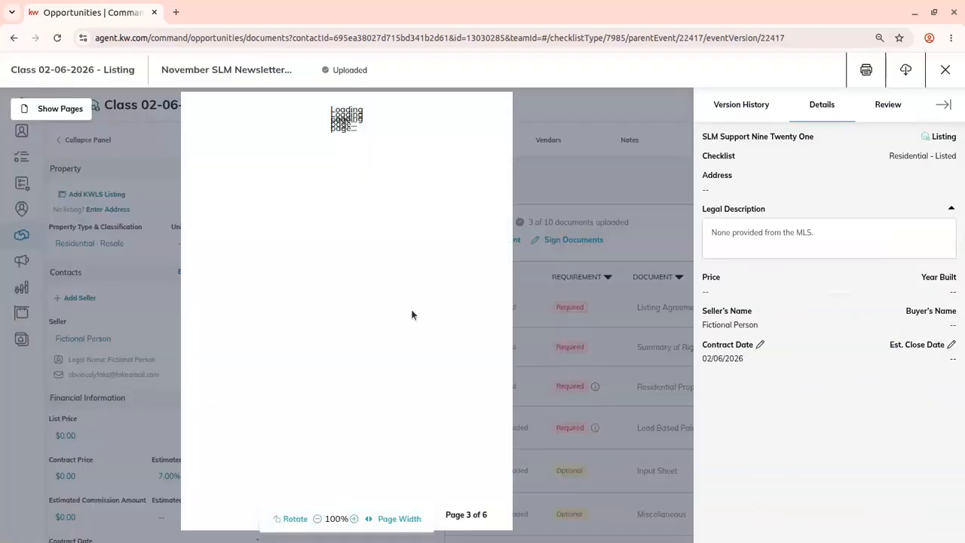
pyautogui.scroll(-15, 412, 312)
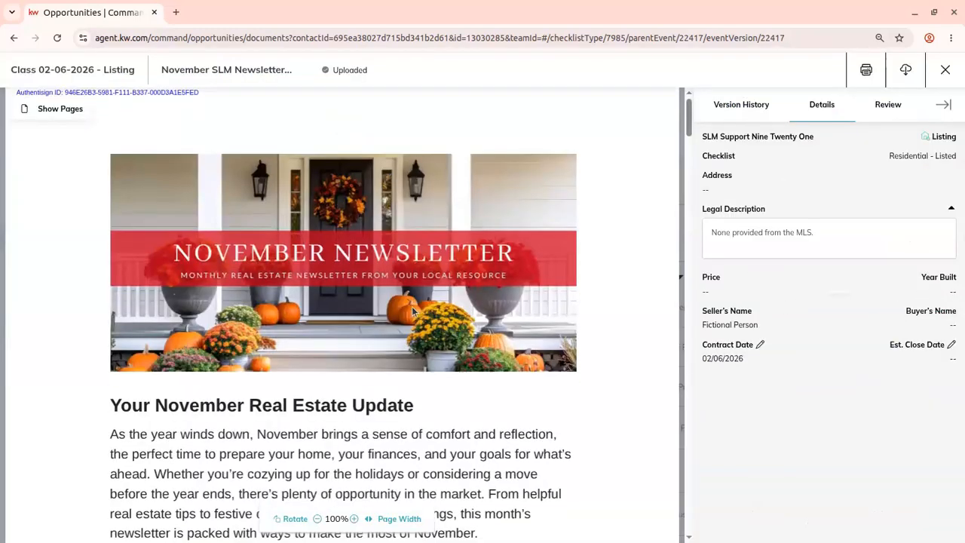
pyautogui.scroll(-20, 411, 311)
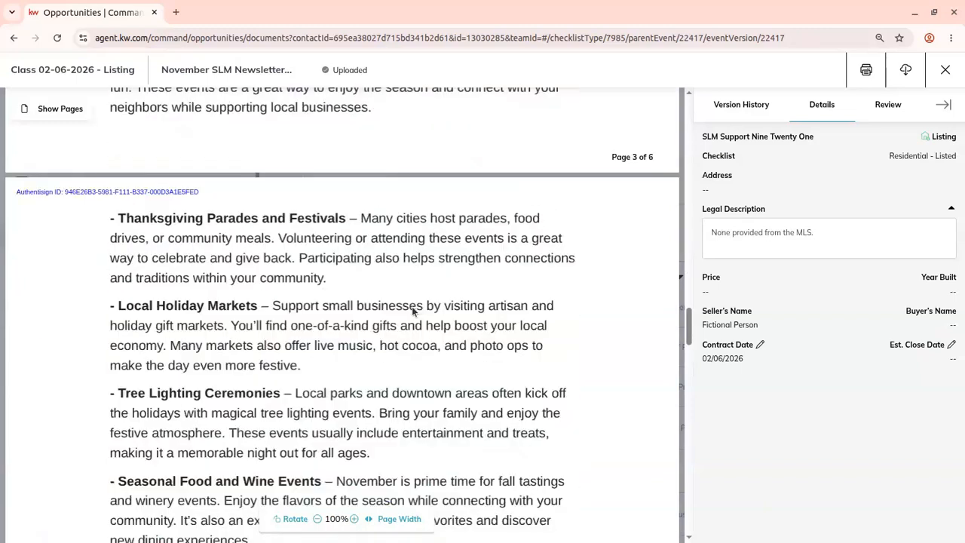
pyautogui.scroll(-8, 411, 312)
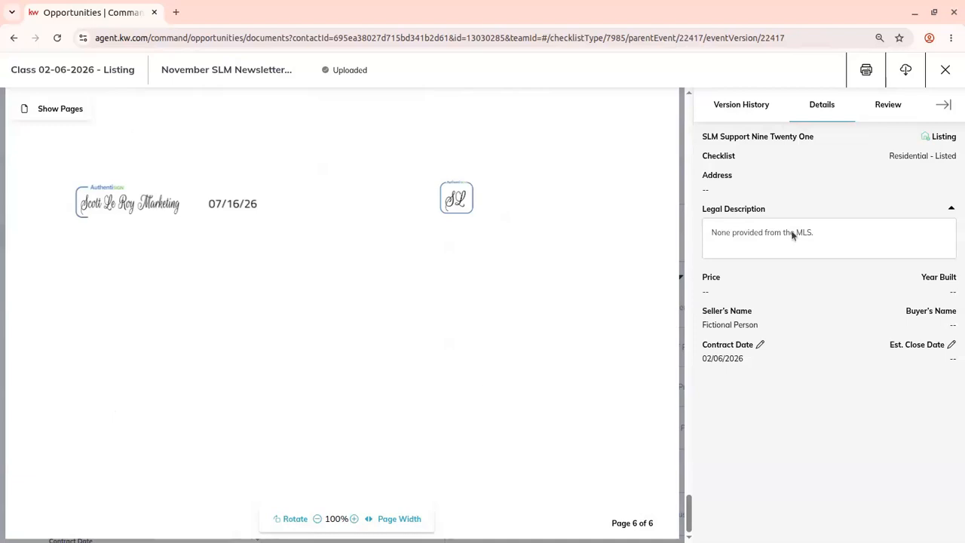
pyautogui.click(947, 75)
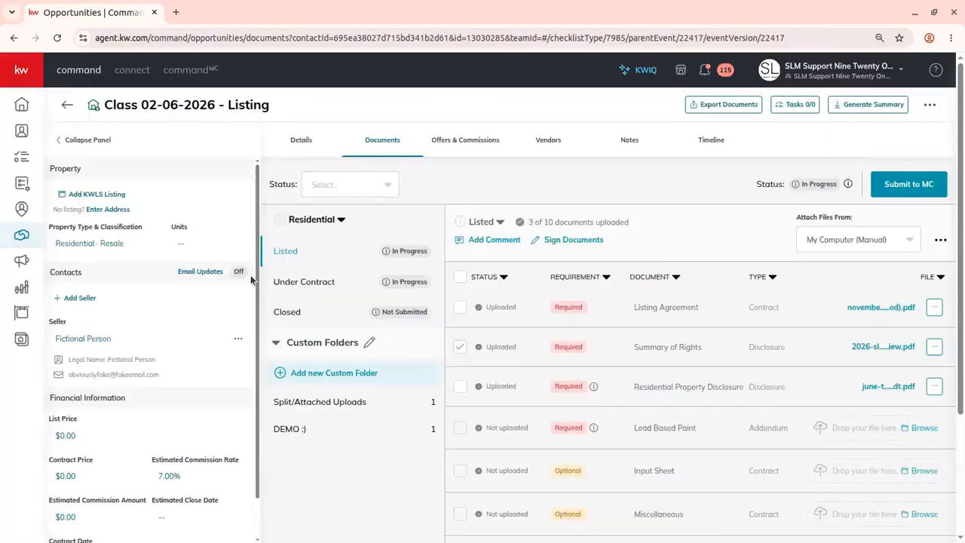